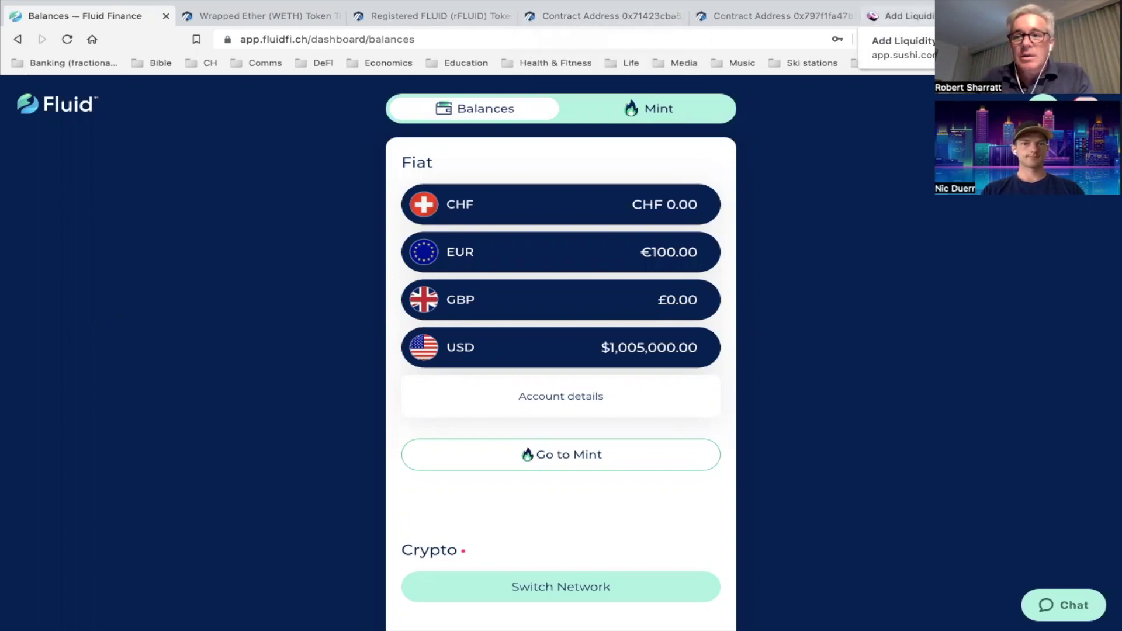
Load bridge.arbitrum.io in a new tab, correcting the mistyped address first
{"action": "key", "text": "ctrl+t"}
{"action": "type", "text": "bridge"}
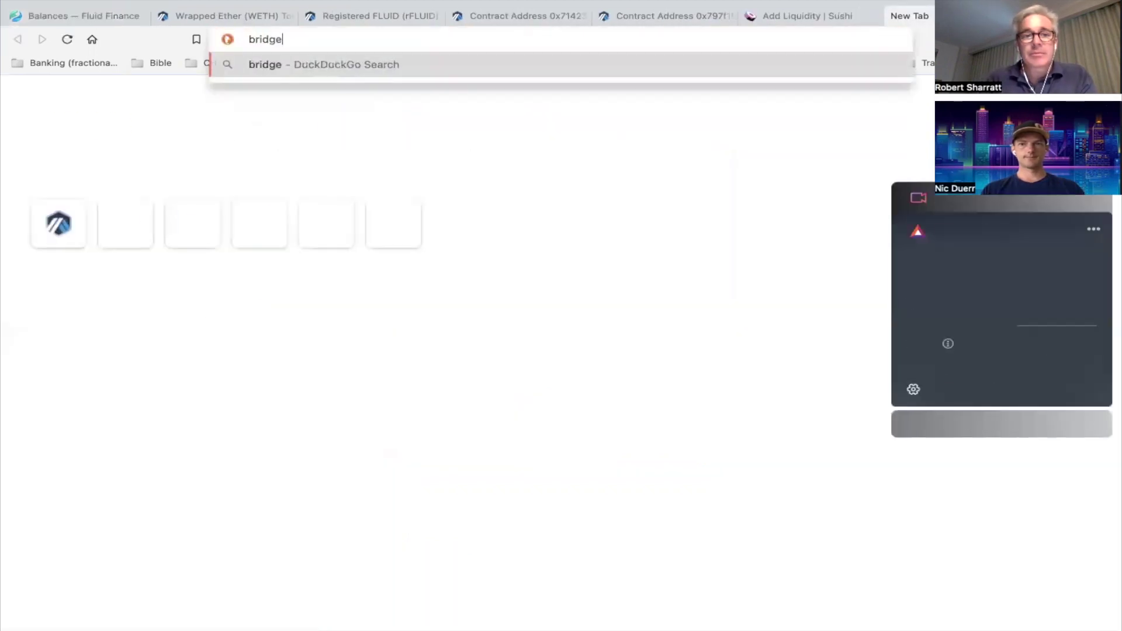
{"action": "type", "text": ".arbittru"}
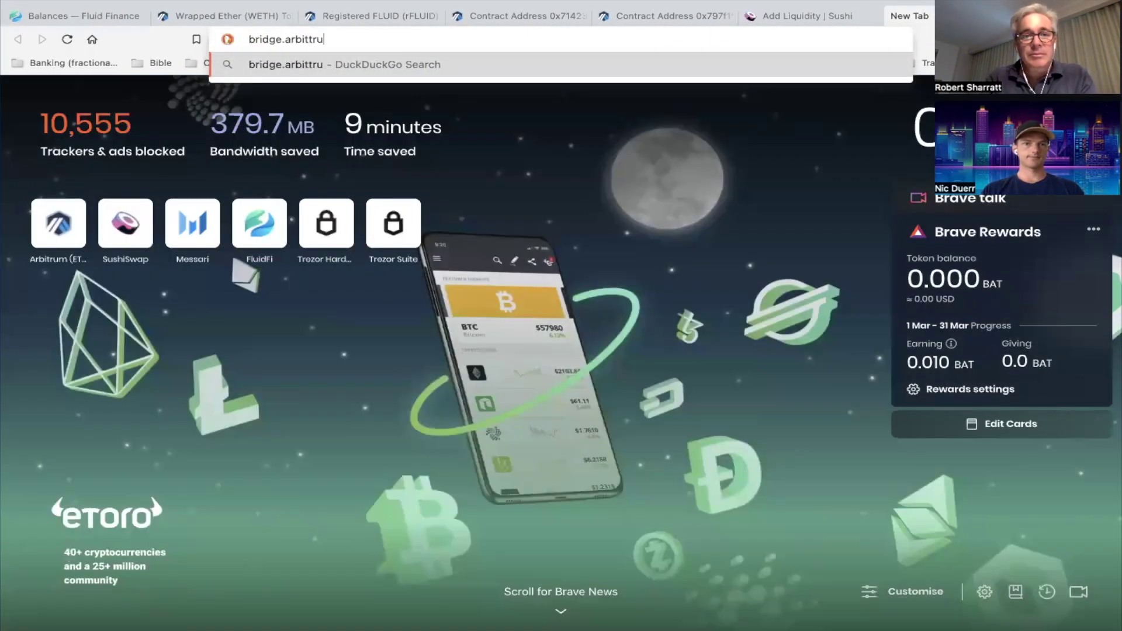
{"action": "key", "text": "BackSpace"}
{"action": "key", "text": "BackSpace"}
{"action": "key", "text": "BackSpace"}
{"action": "type", "text": "r"}
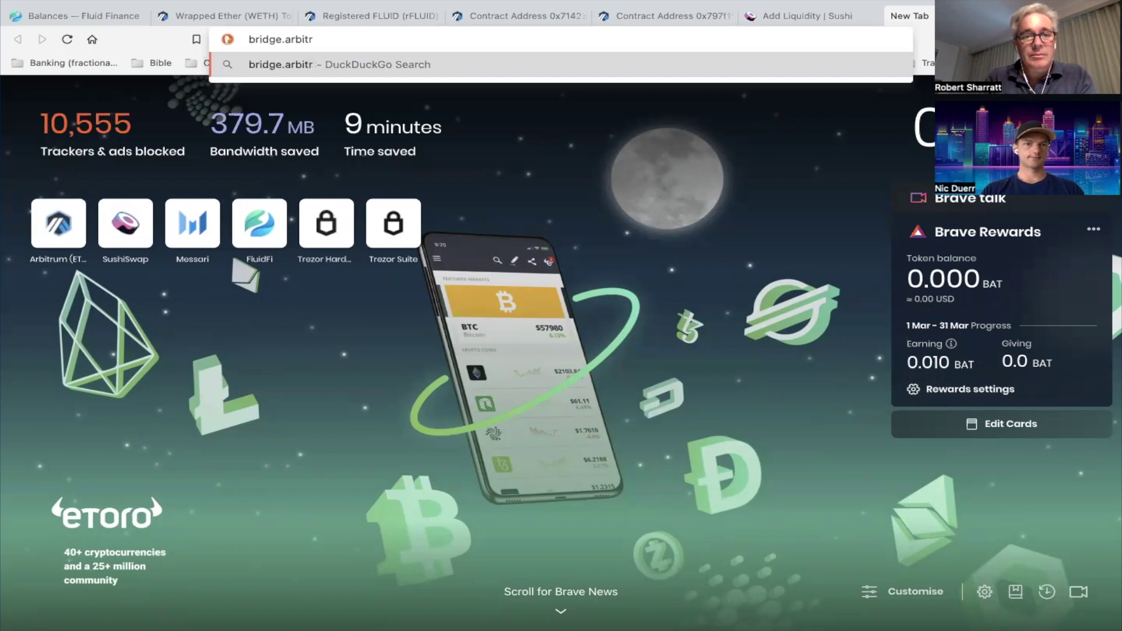
{"action": "type", "text": "u"}
{"action": "key", "text": "BackSpace"}
{"action": "type", "text": "um.io"}
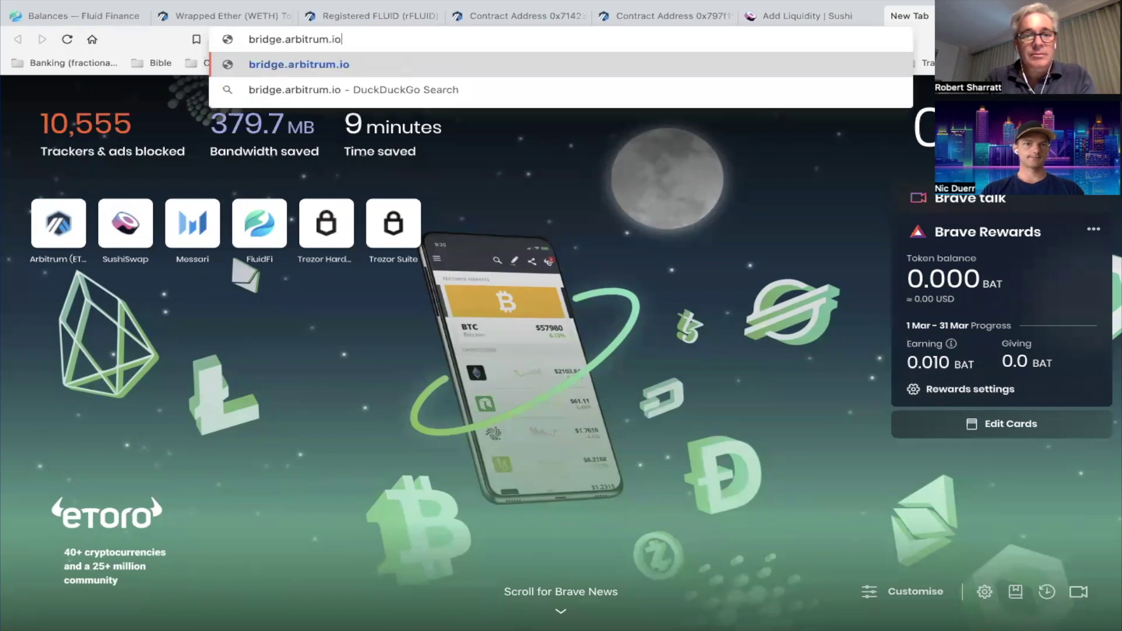
{"action": "key", "text": "Return"}
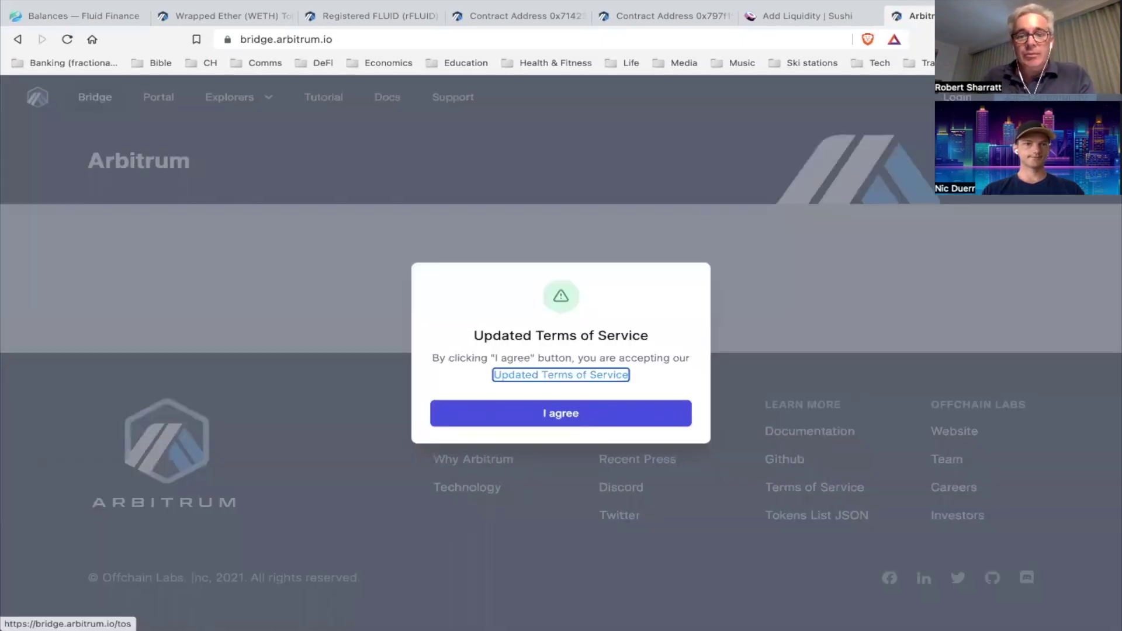
Accept the updated Terms of Service and connect with the MetaMask wallet
{"action": "left_click", "coordinate": [572, 413]}
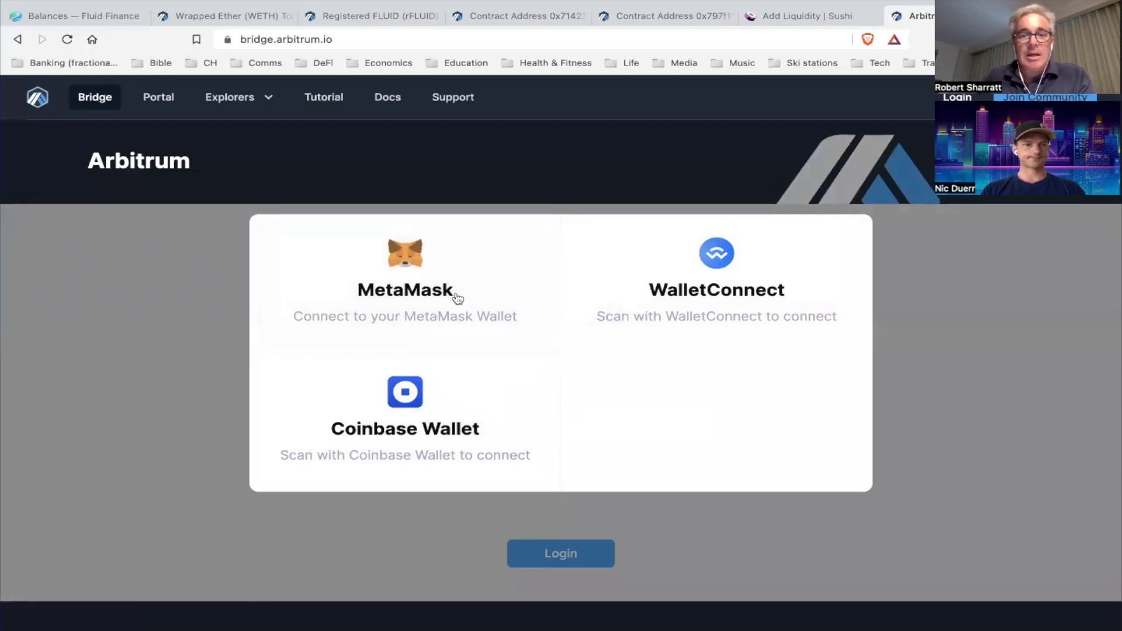
{"action": "left_click", "coordinate": [413, 271]}
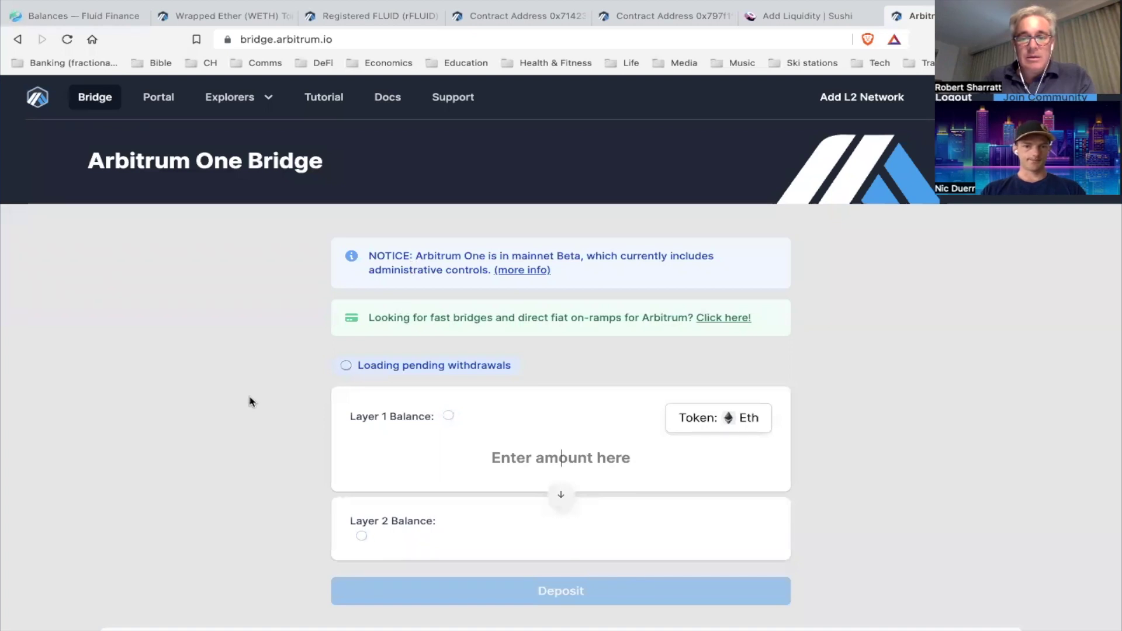
Review the balances and history, then enter 1 as the Eth deposit amount
{"action": "scroll", "coordinate": [250, 402], "scroll_direction": "down", "scroll_amount": 1}
{"action": "scroll", "coordinate": [251, 401], "scroll_direction": "down", "scroll_amount": 1}
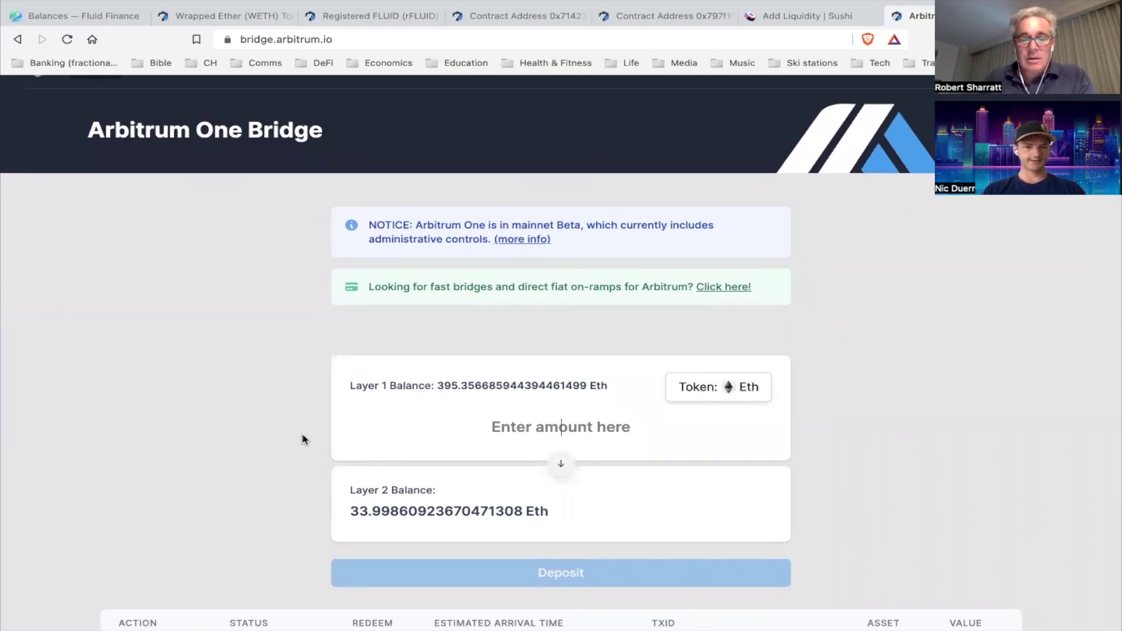
{"action": "scroll", "coordinate": [303, 440], "scroll_direction": "down", "scroll_amount": 3}
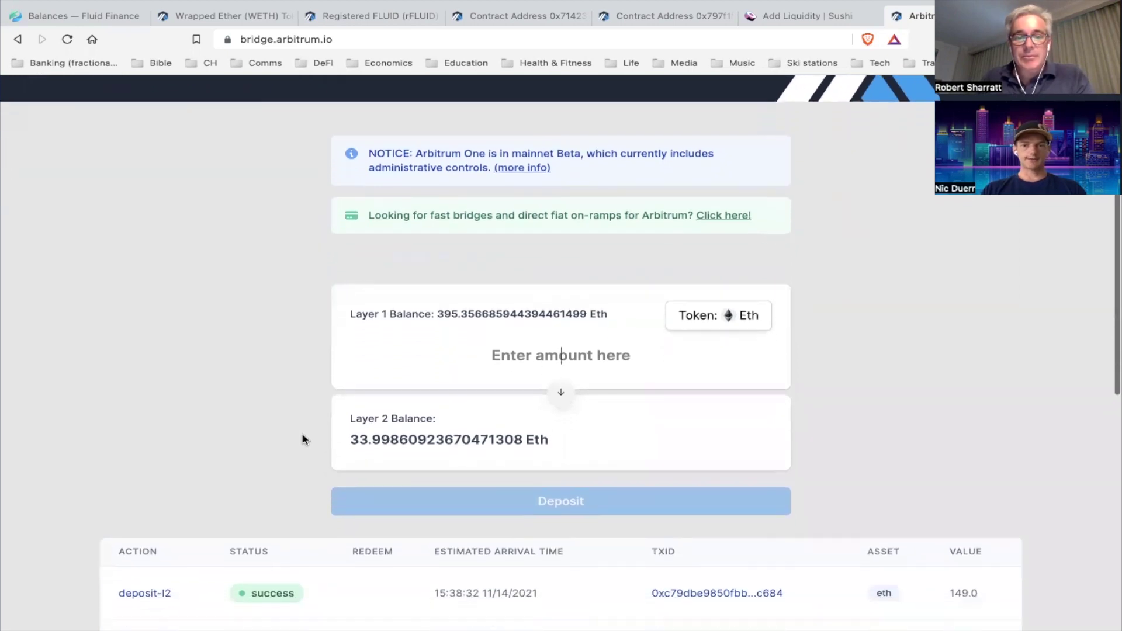
{"action": "scroll", "coordinate": [304, 440], "scroll_direction": "up", "scroll_amount": 1}
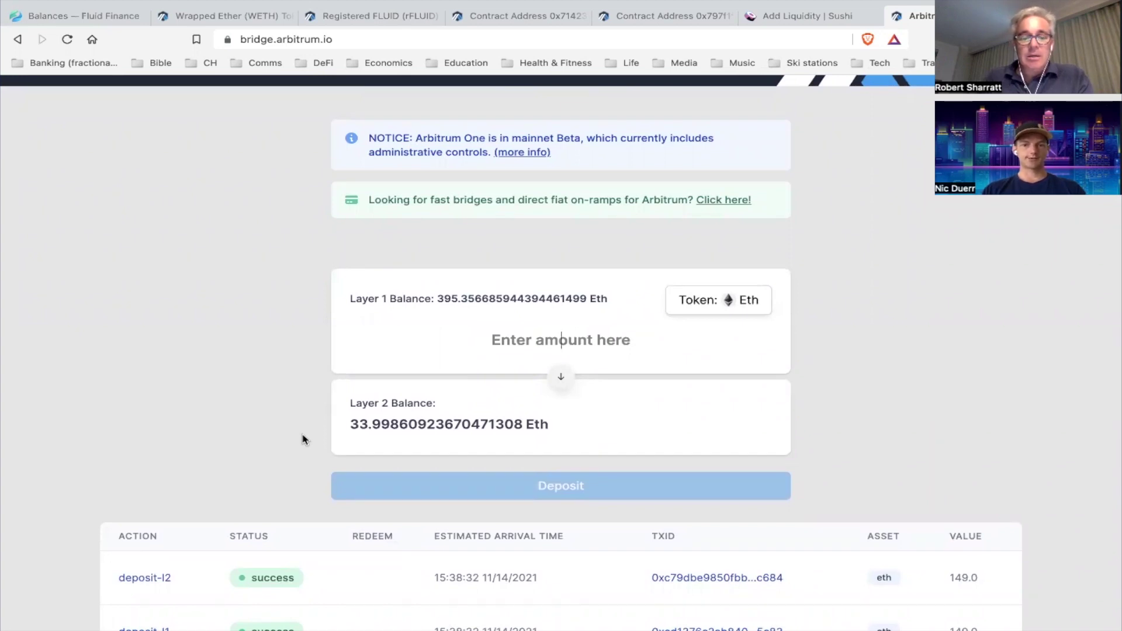
{"action": "left_click", "coordinate": [595, 344]}
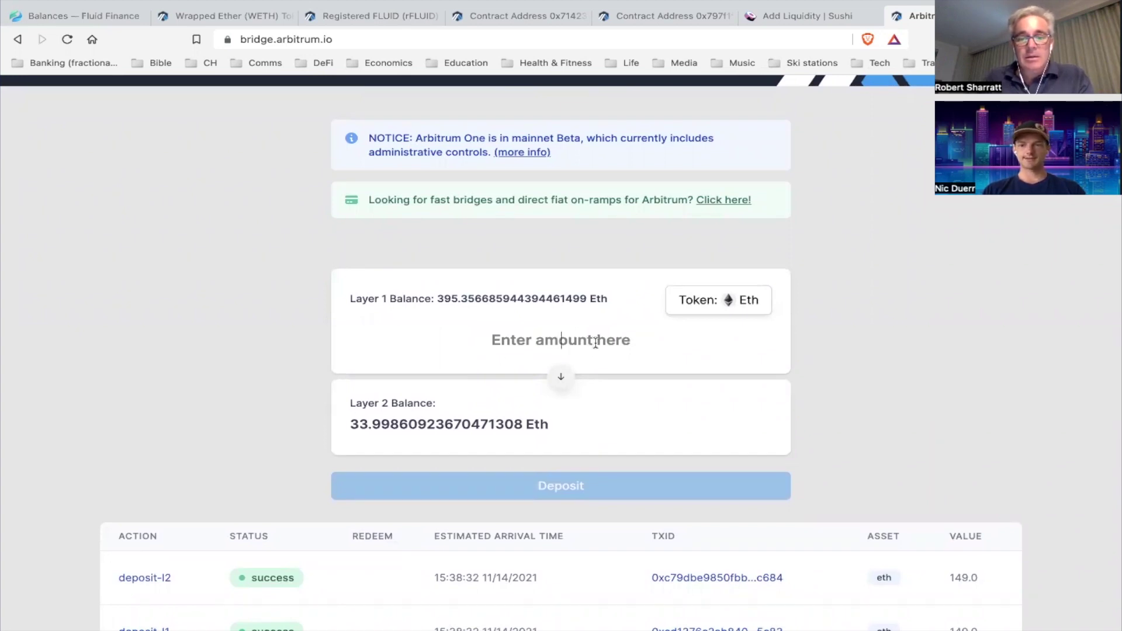
{"action": "type", "text": "1"}
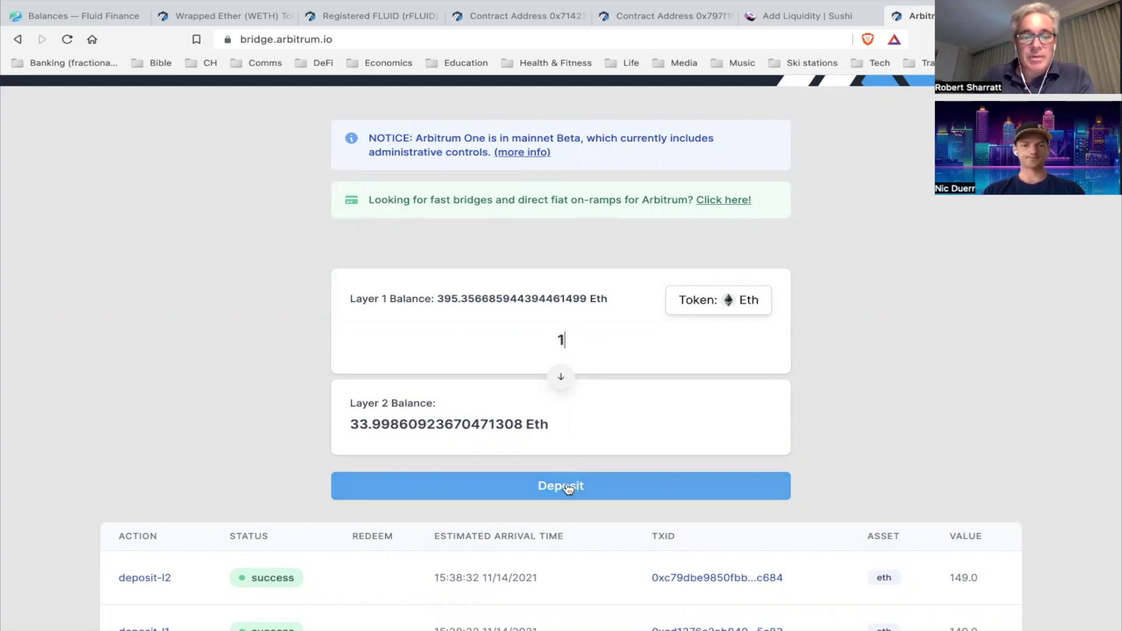
{"action": "scroll", "coordinate": [567, 489], "scroll_direction": "down", "scroll_amount": 5}
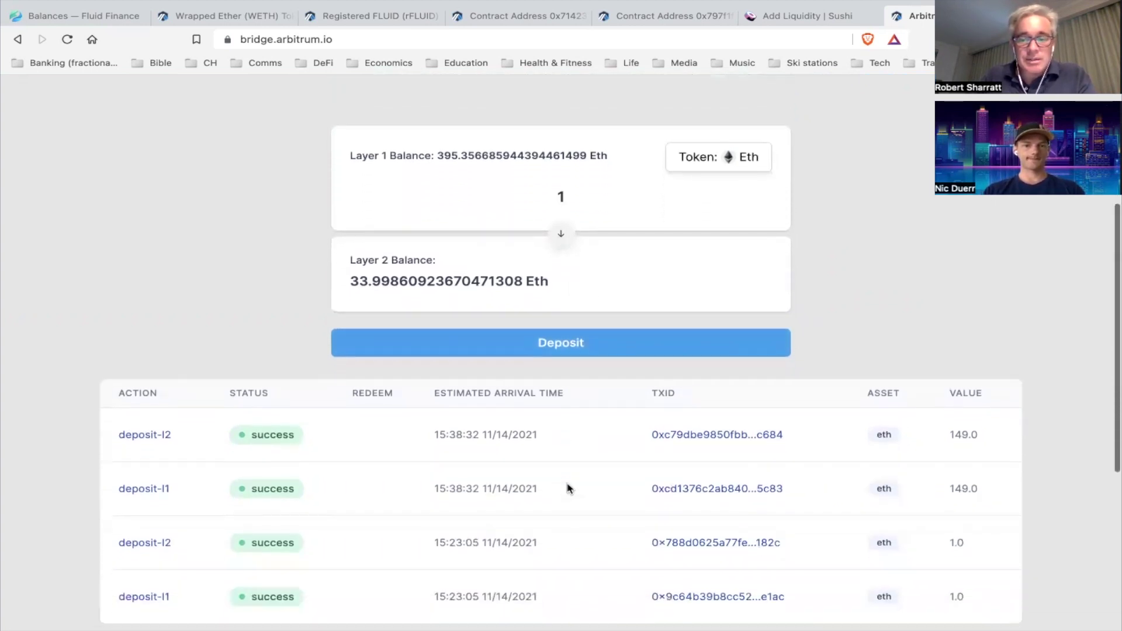
{"action": "scroll", "coordinate": [567, 489], "scroll_direction": "up", "scroll_amount": 3}
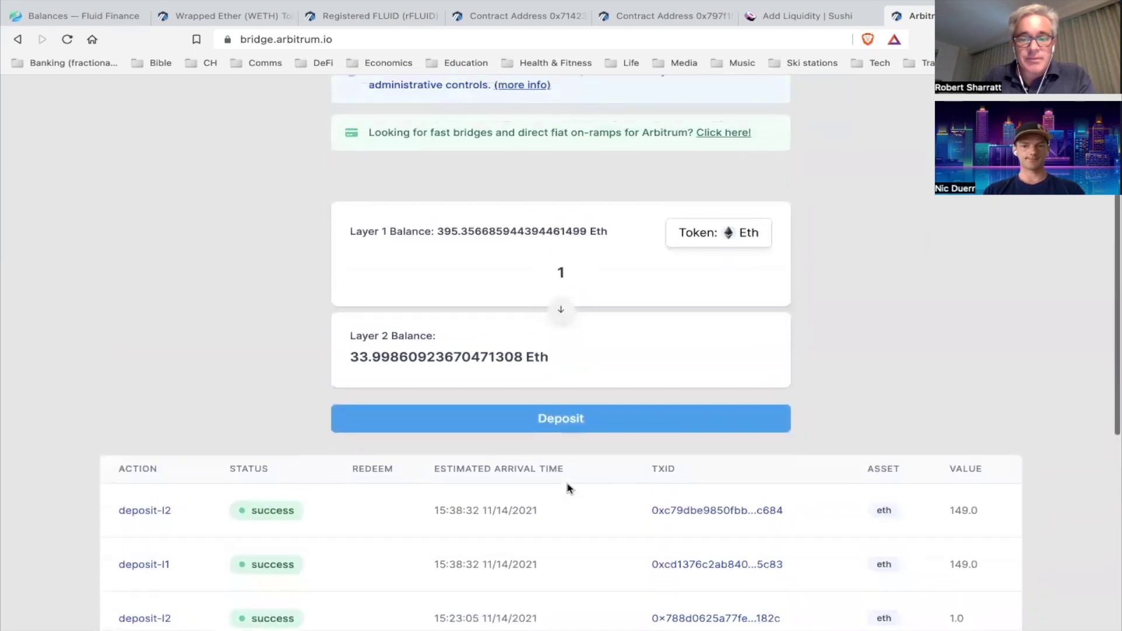
{"action": "scroll", "coordinate": [567, 489], "scroll_direction": "up", "scroll_amount": 1}
{"action": "scroll", "coordinate": [564, 258], "scroll_direction": "up", "scroll_amount": 1}
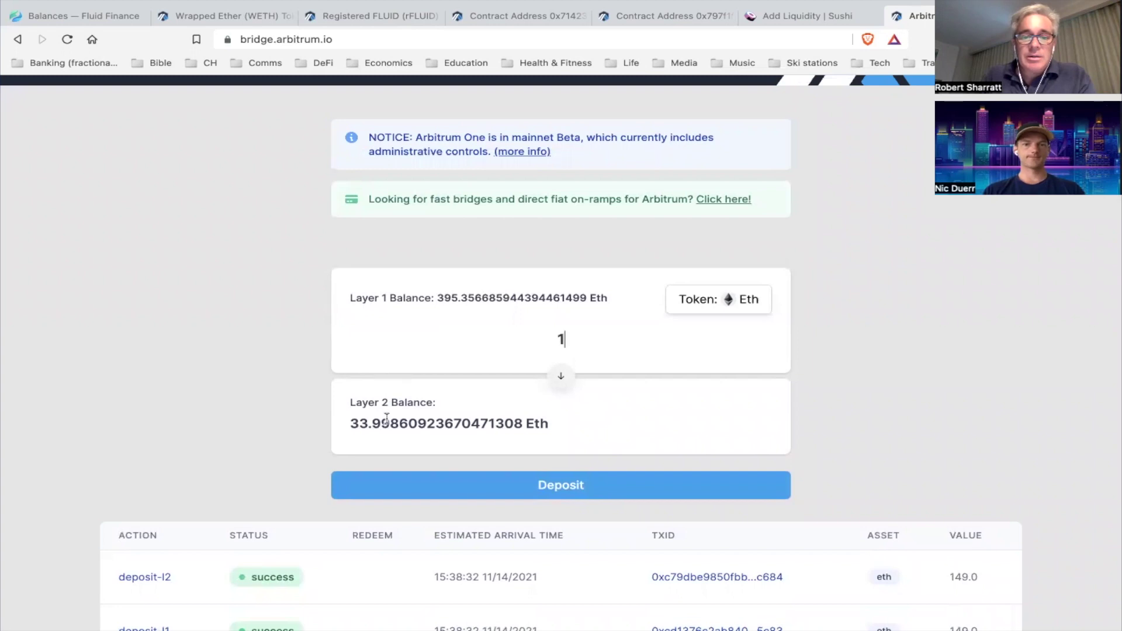
Deposit the 1 Eth and confirm moving the funds to Arbitrum
{"action": "left_click", "coordinate": [579, 487]}
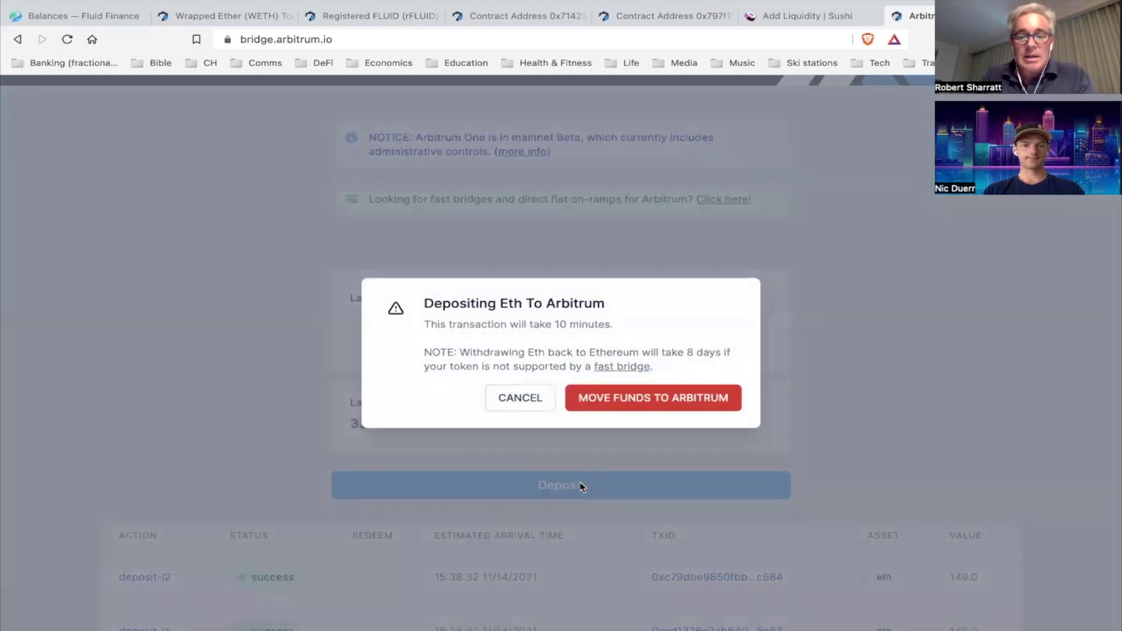
{"action": "left_click", "coordinate": [634, 399]}
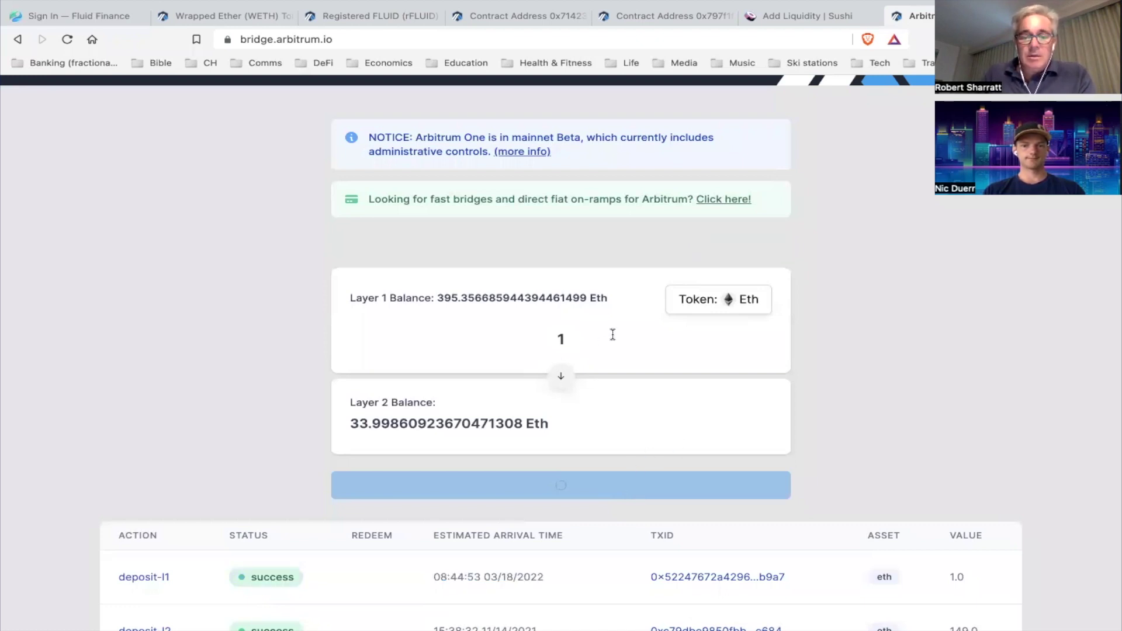
{"action": "scroll", "coordinate": [389, 463], "scroll_direction": "down", "scroll_amount": 2}
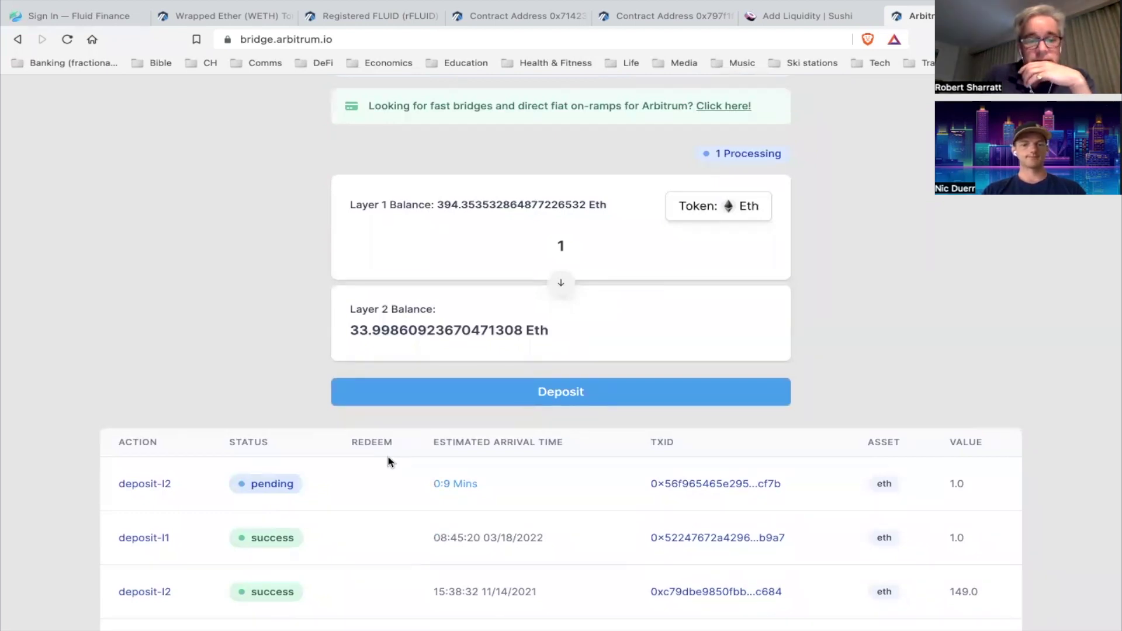
{"action": "scroll", "coordinate": [278, 444], "scroll_direction": "down", "scroll_amount": 1}
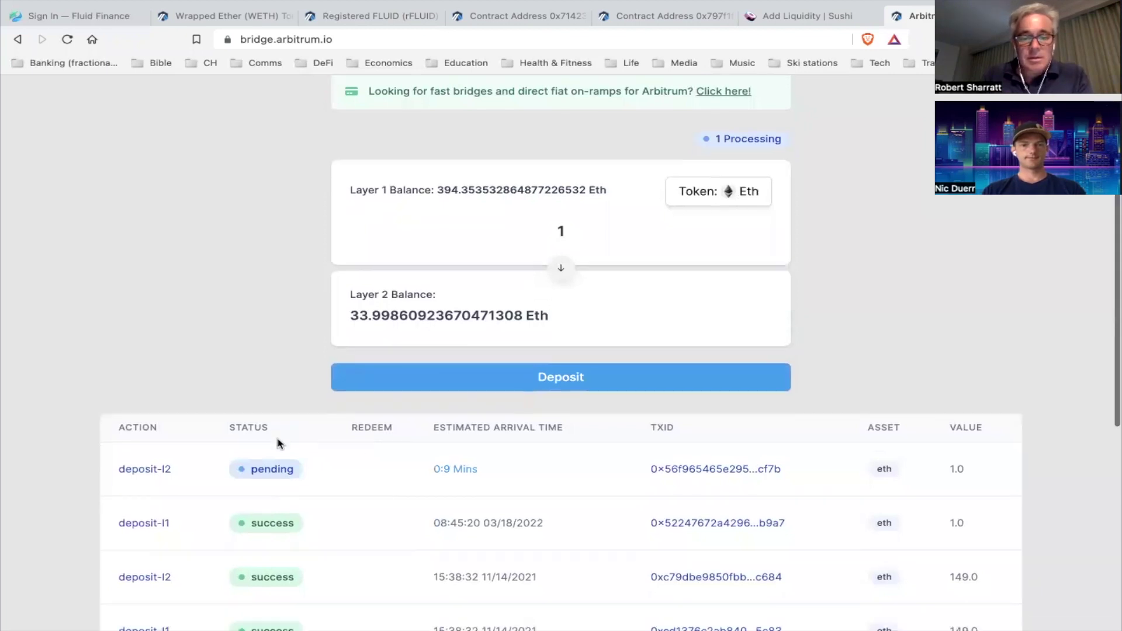
{"action": "scroll", "coordinate": [278, 444], "scroll_direction": "up", "scroll_amount": 2}
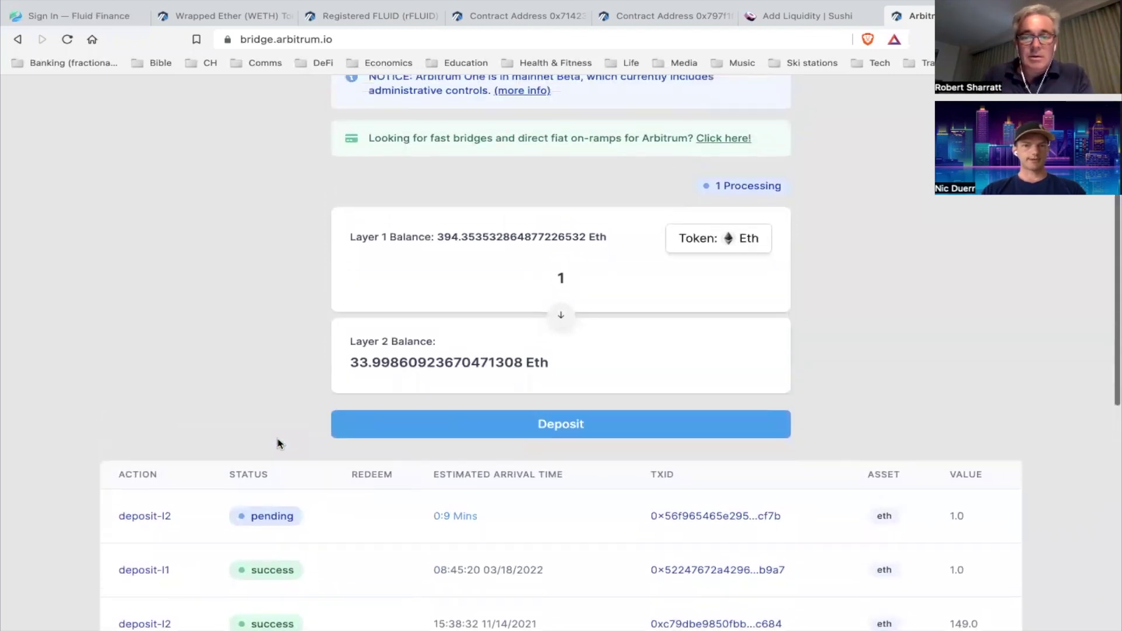
{"action": "scroll", "coordinate": [279, 445], "scroll_direction": "down", "scroll_amount": 2}
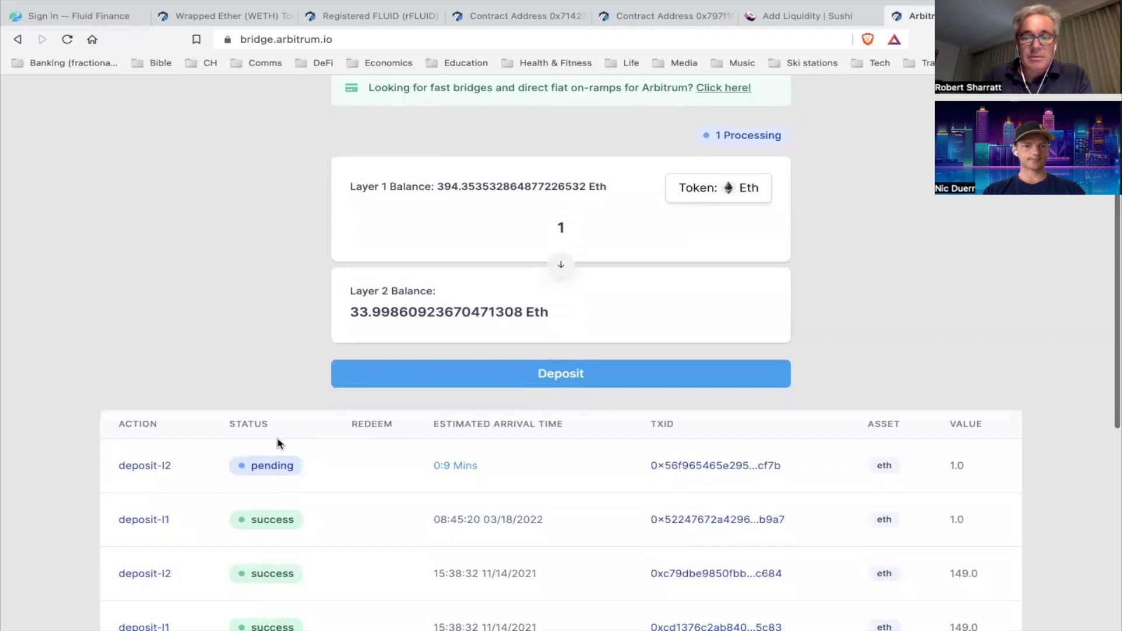
{"action": "scroll", "coordinate": [253, 379], "scroll_direction": "up", "scroll_amount": 3}
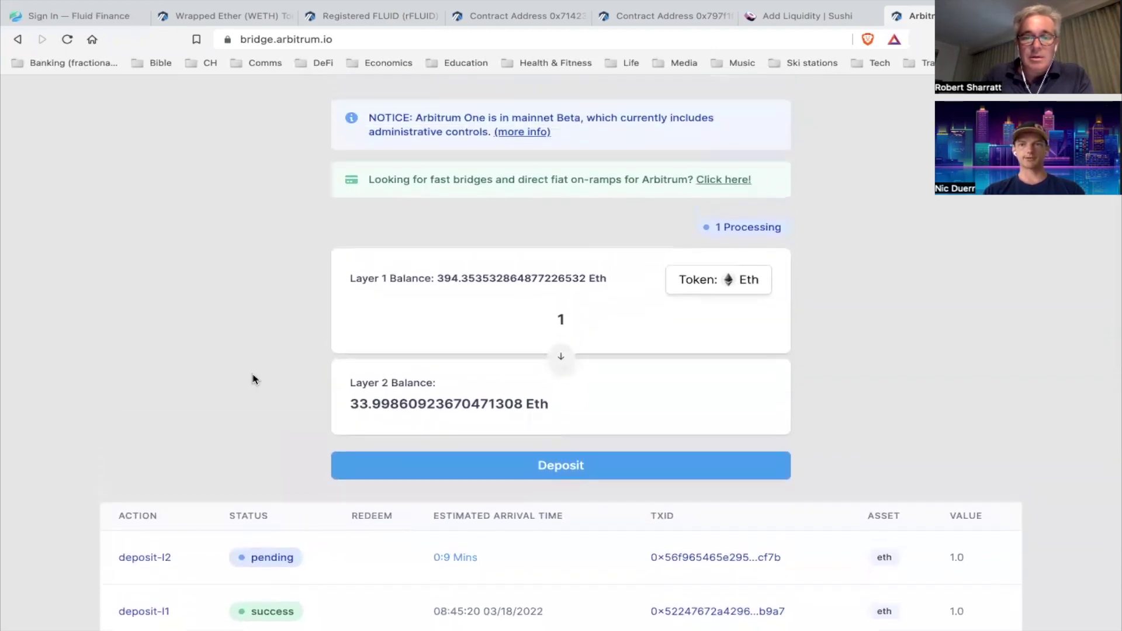
{"action": "scroll", "coordinate": [254, 379], "scroll_direction": "down", "scroll_amount": 1}
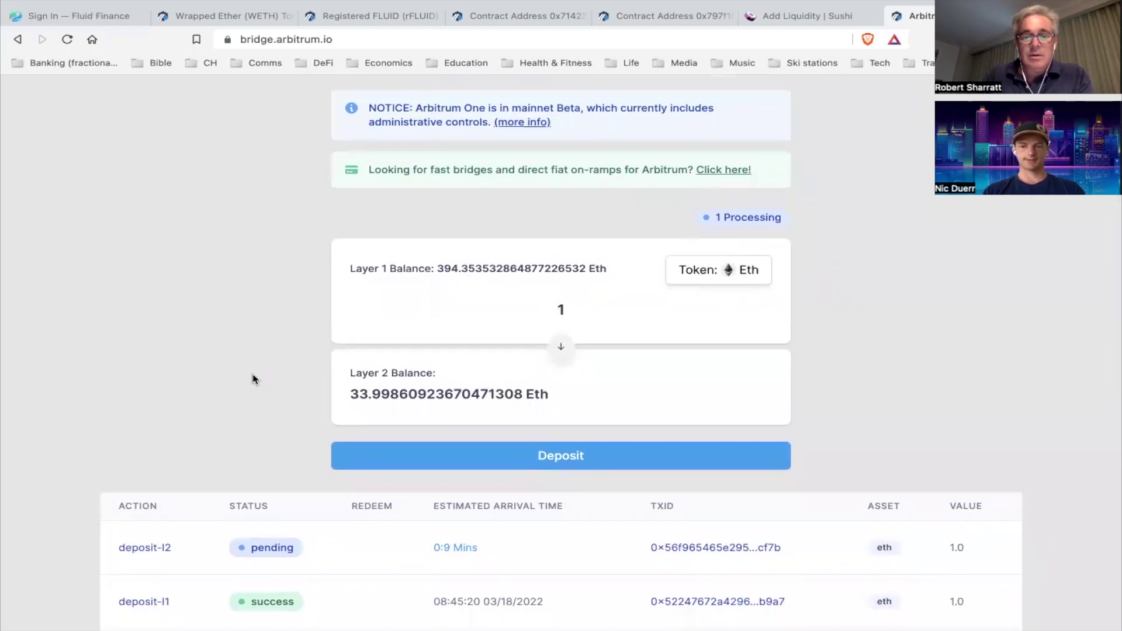
{"action": "scroll", "coordinate": [254, 378], "scroll_direction": "down", "scroll_amount": 2}
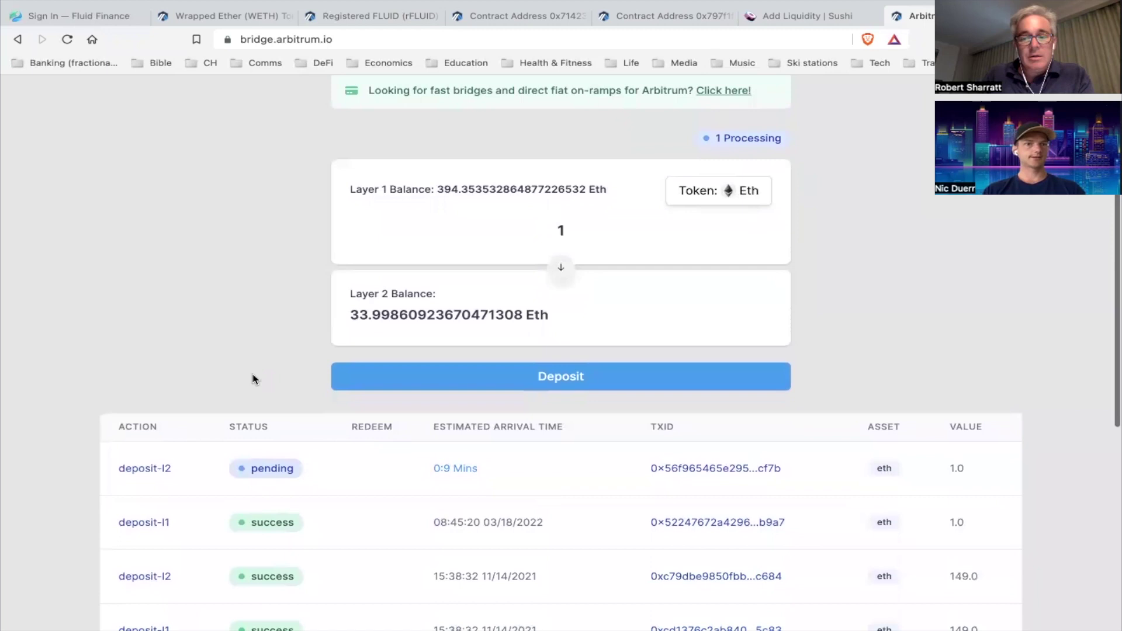
{"action": "scroll", "coordinate": [253, 378], "scroll_direction": "up", "scroll_amount": 1}
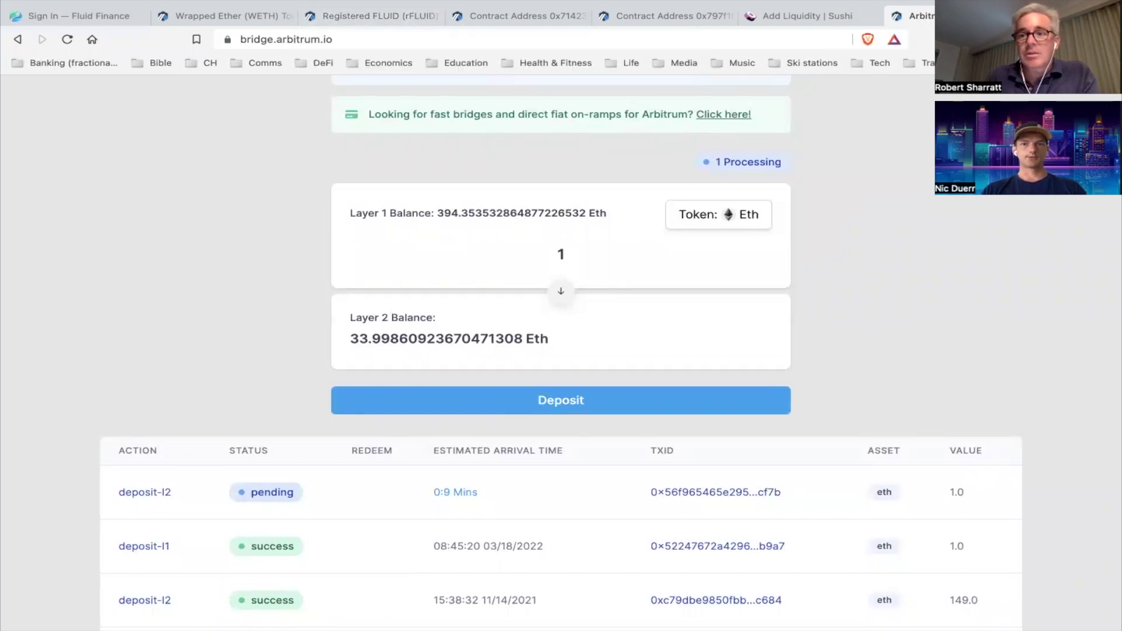
Paste the Arbiscan link shared in chat into a new tab's address bar
{"action": "key", "text": "ctrl+t"}
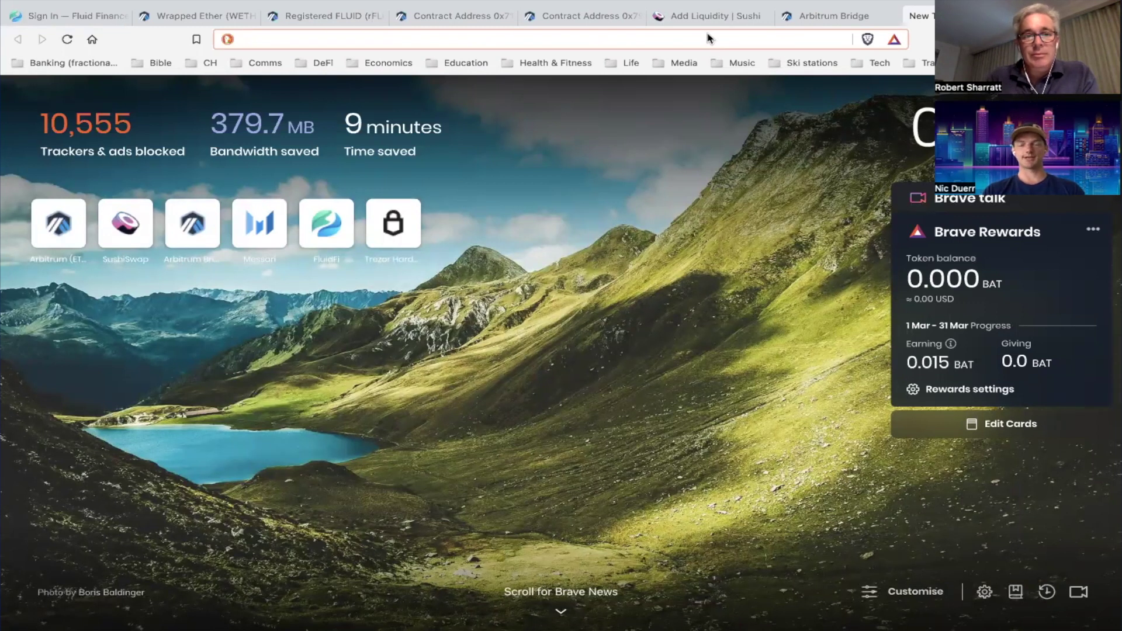
{"action": "mouse_move", "coordinate": [361, 3]}
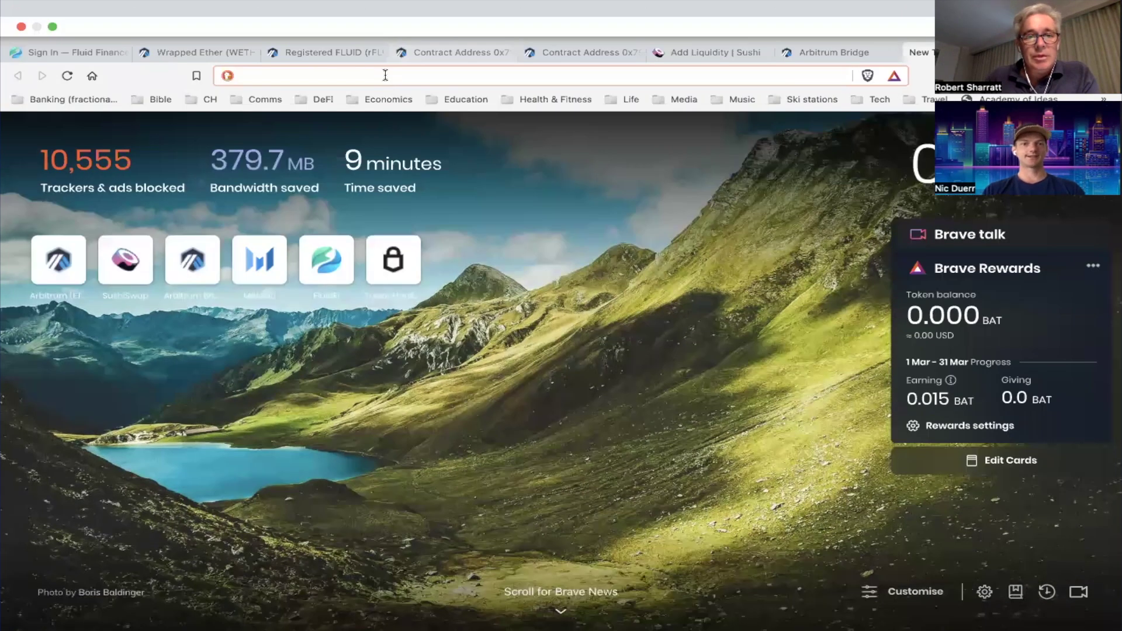
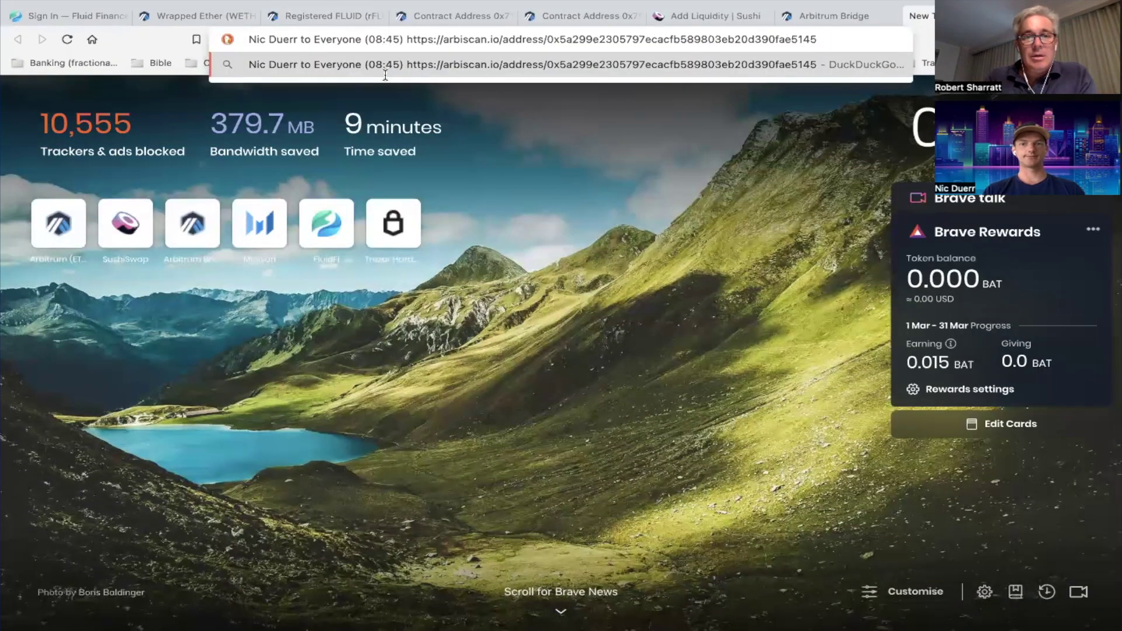
{"action": "key", "text": "Return"}
Strip the chat prefix and leading space from the pasted link and load the Arbiscan address page
{"action": "left_click", "coordinate": [664, 40]}
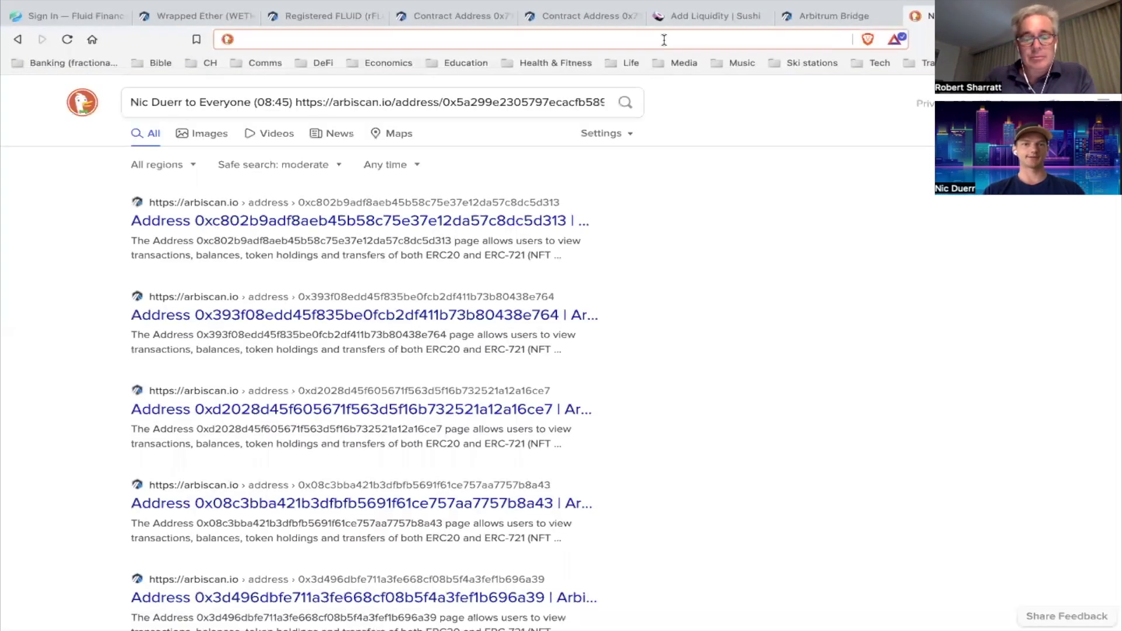
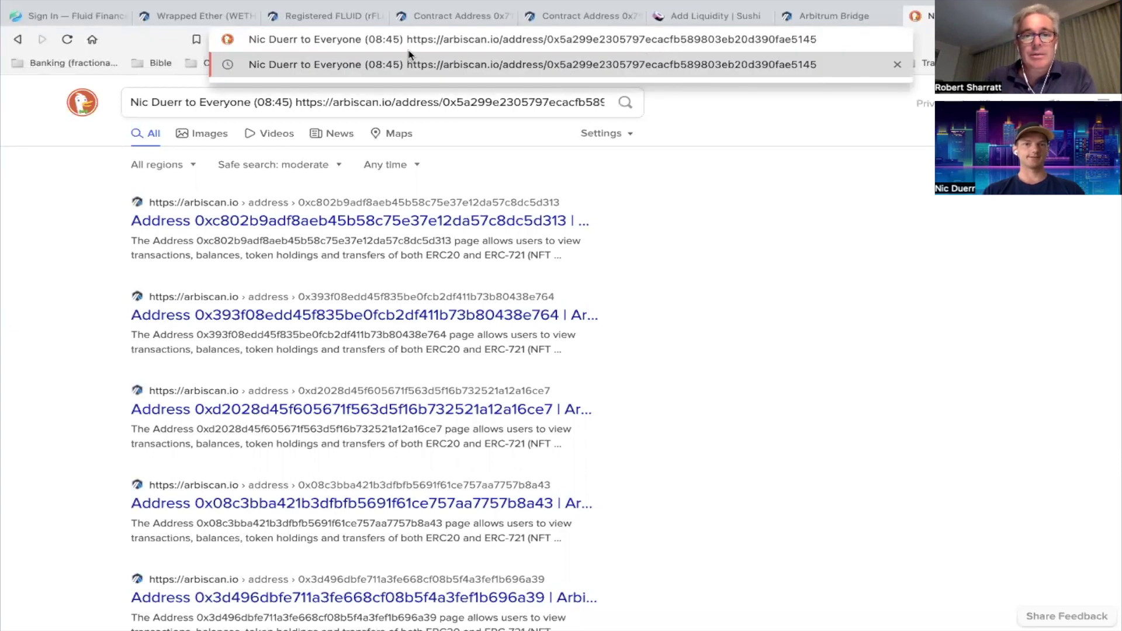
{"action": "left_click_drag", "start_coordinate": [403, 39], "coordinate": [203, 39]}
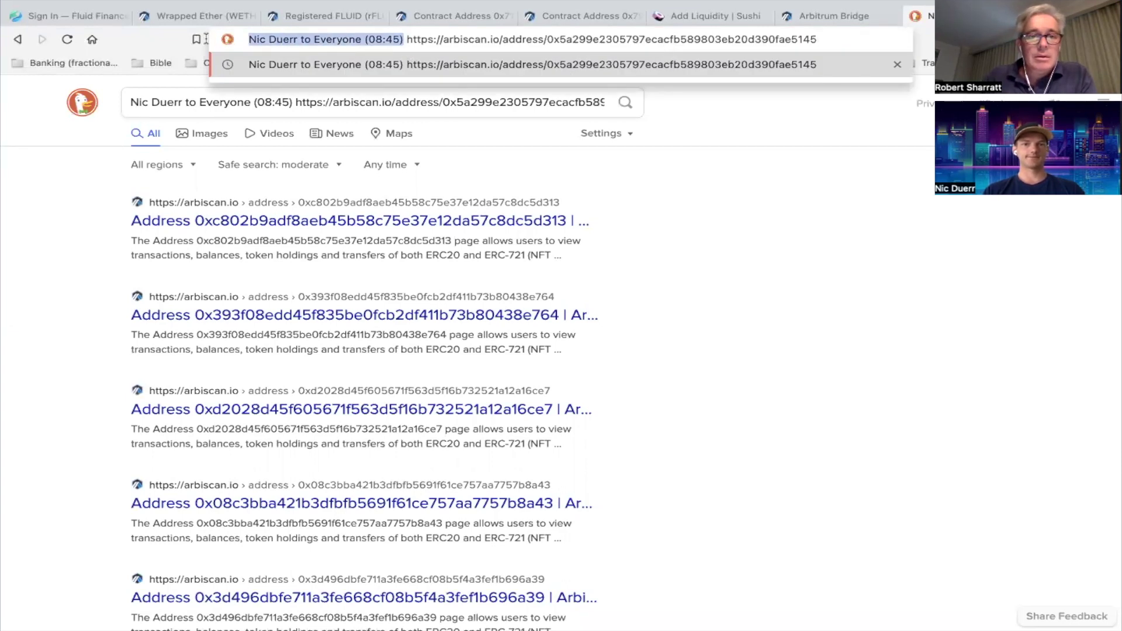
{"action": "key", "text": "BackSpace"}
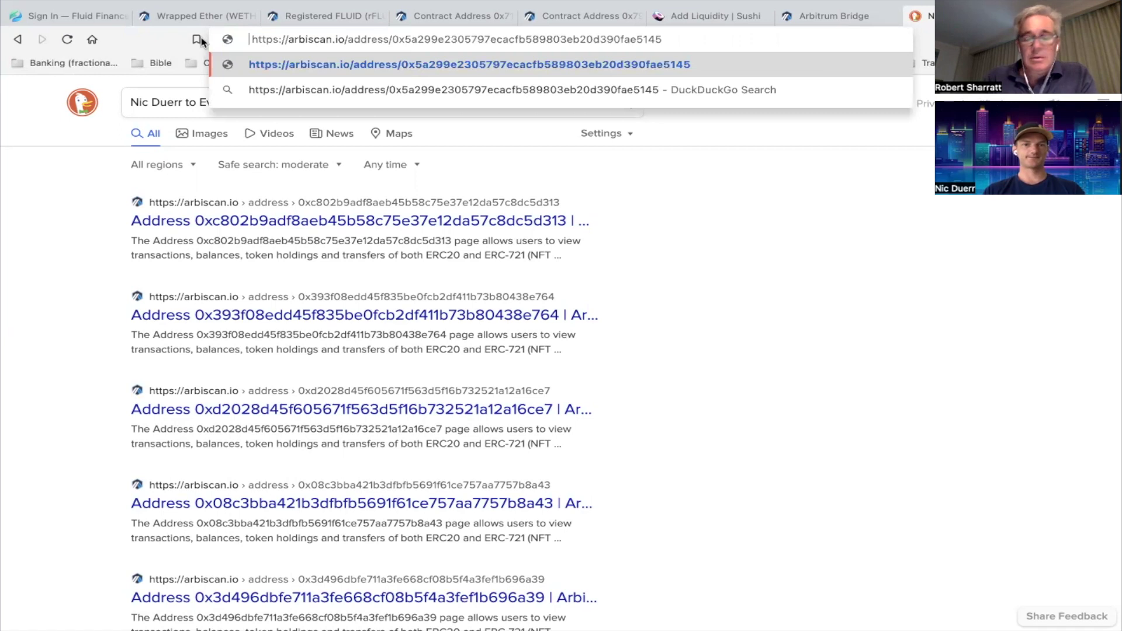
{"action": "key", "text": "BackSpace"}
{"action": "key", "text": "Return"}
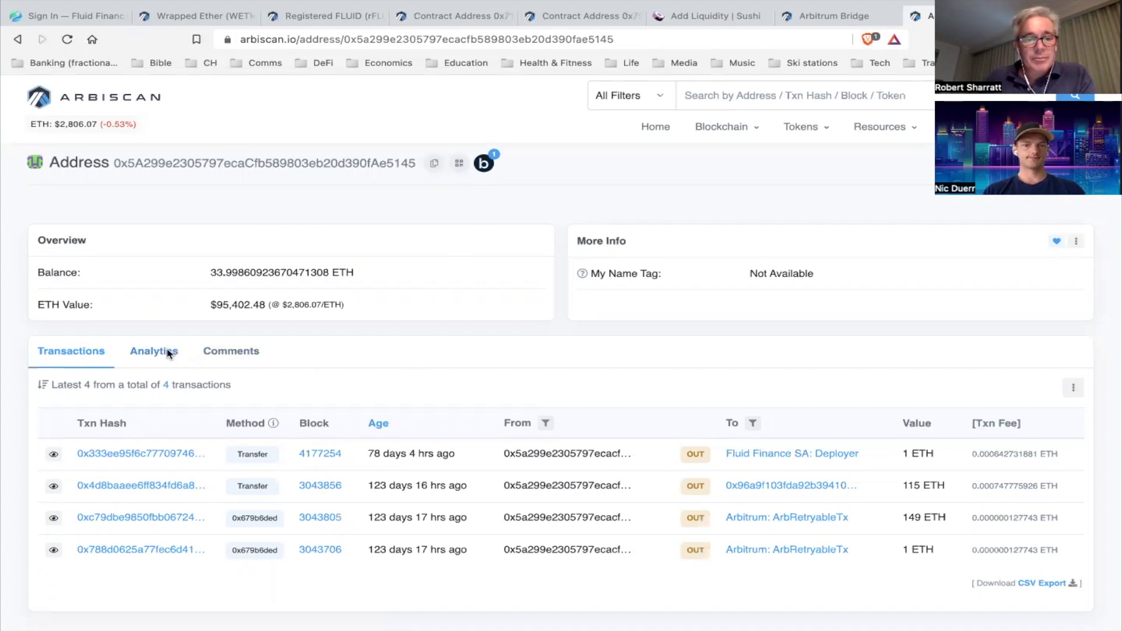
Reload the Arbiscan page to check the 33.9986 ETH balance, then return to Arbitrum Bridge
{"action": "left_click", "coordinate": [67, 39]}
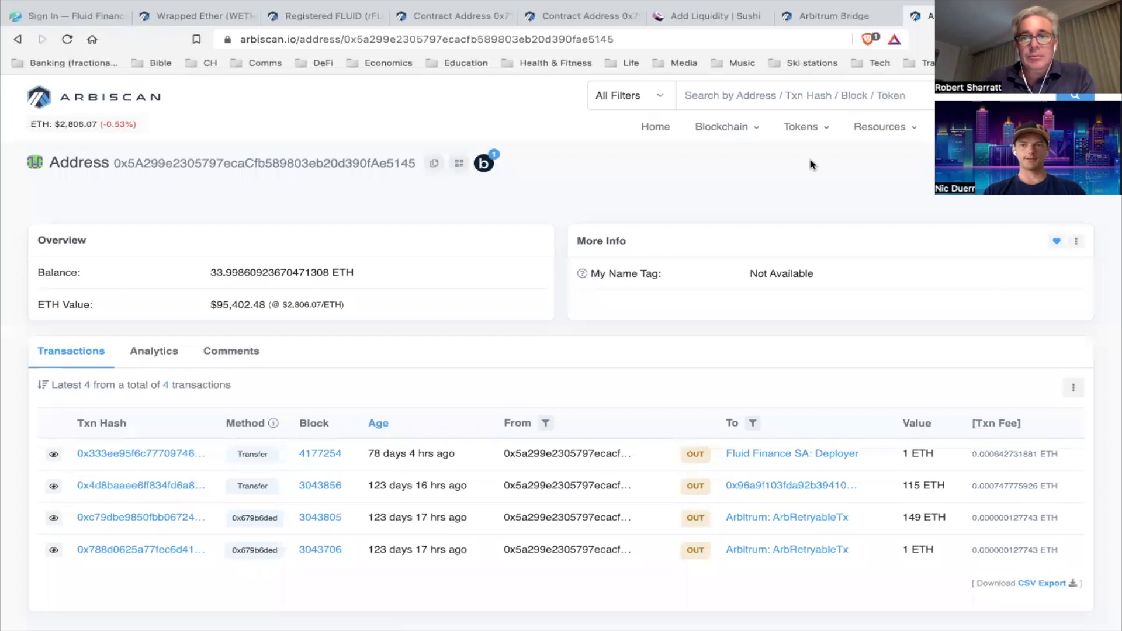
{"action": "left_click", "coordinate": [842, 20]}
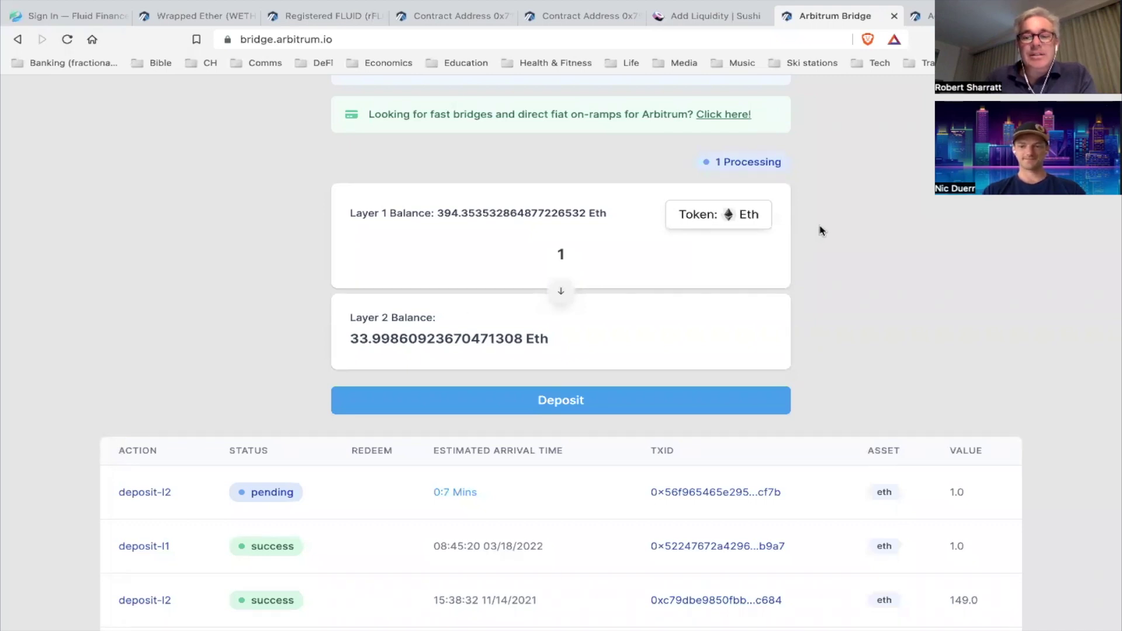
{"action": "scroll", "coordinate": [820, 231], "scroll_direction": "up", "scroll_amount": 1}
{"action": "scroll", "coordinate": [818, 230], "scroll_direction": "up", "scroll_amount": 1}
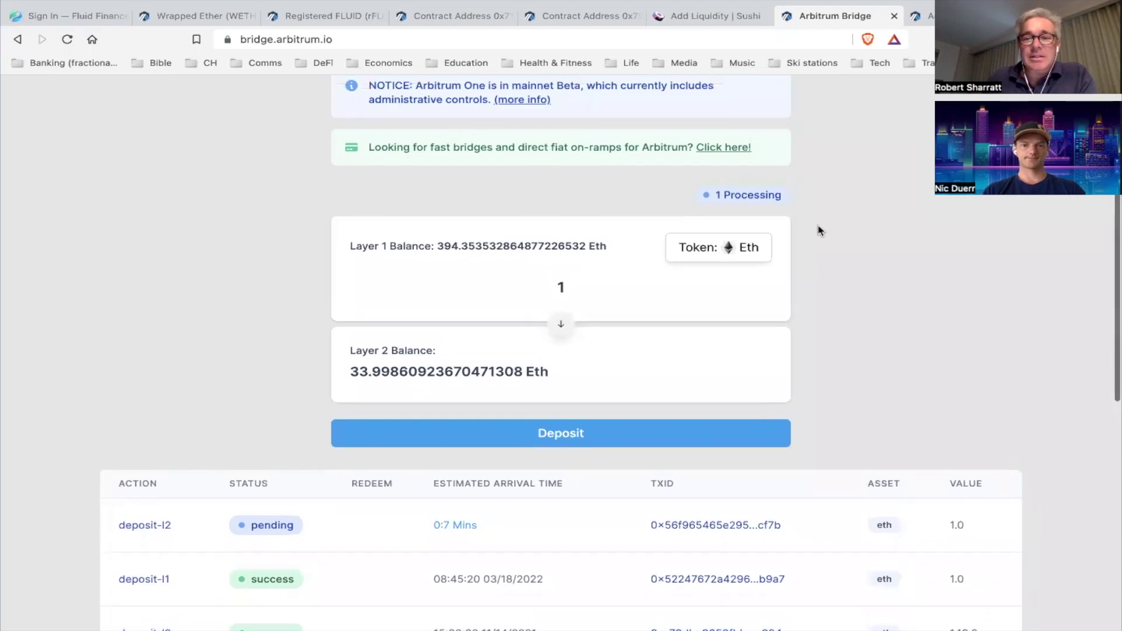